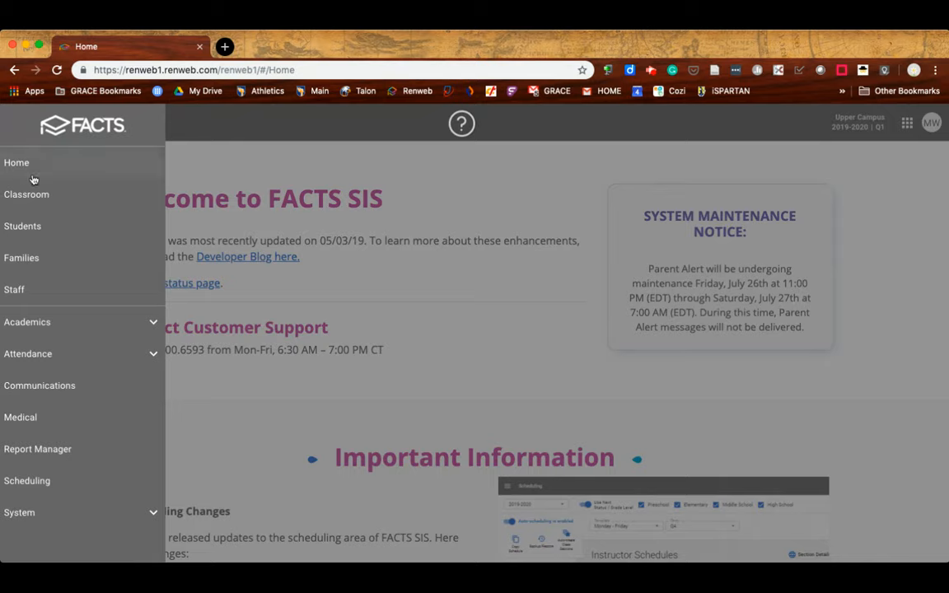
Step: Open the Classroom area and set the class list date to Thursday, August 22, 2019
left_click(35, 201)
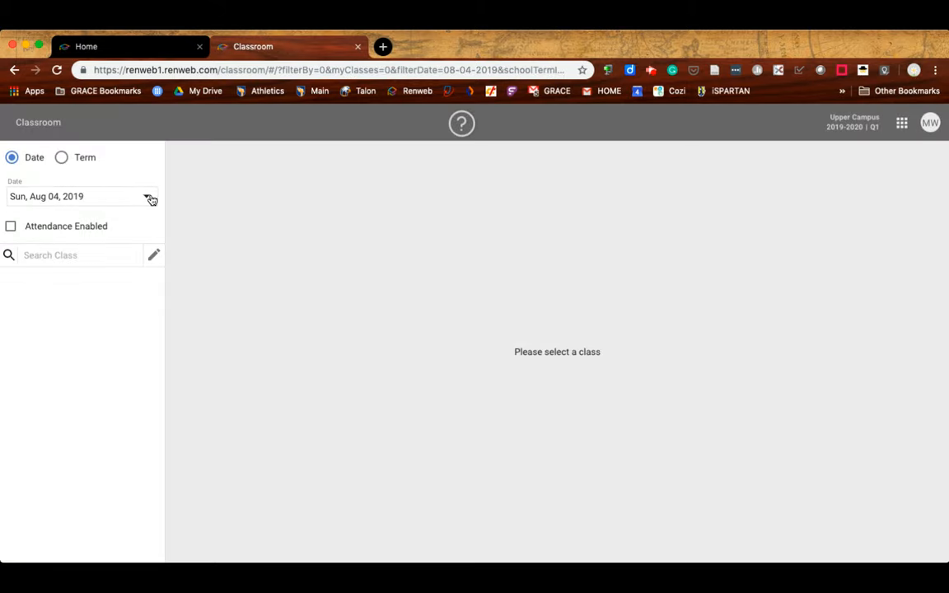
left_click(149, 198)
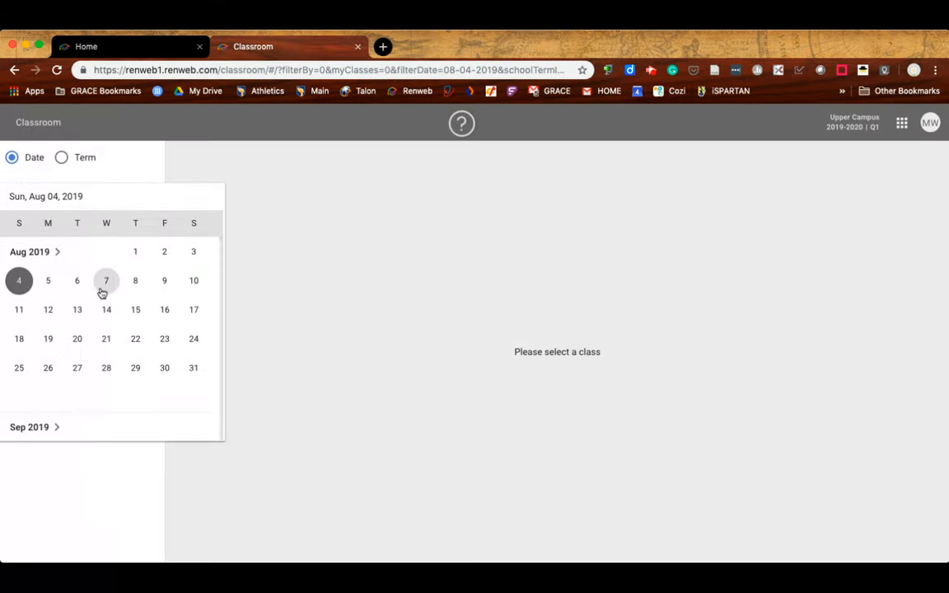
left_click(136, 338)
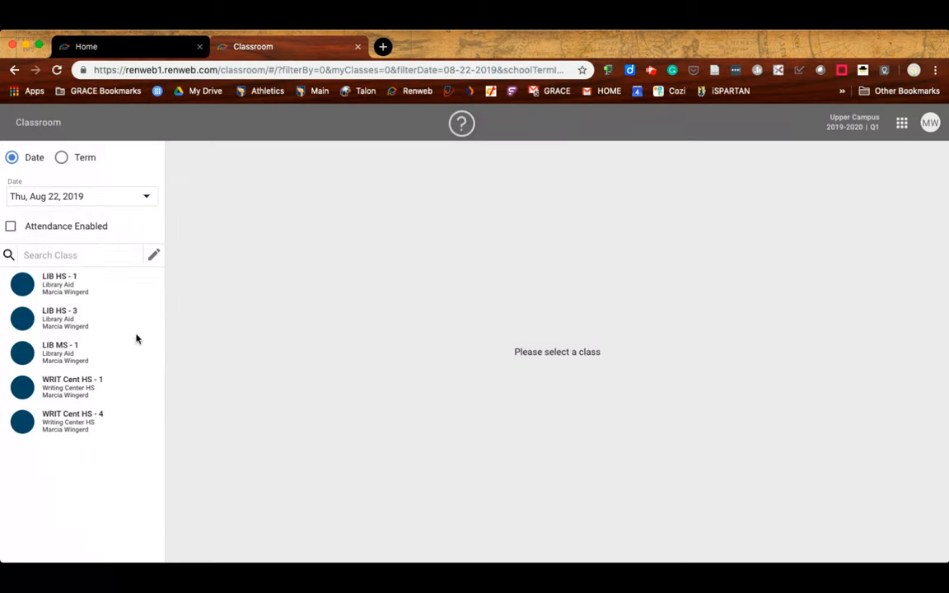
Step: Open the WRIT Cent HS - 1 class and set its attendance date to August 22, 2019
left_click(86, 389)
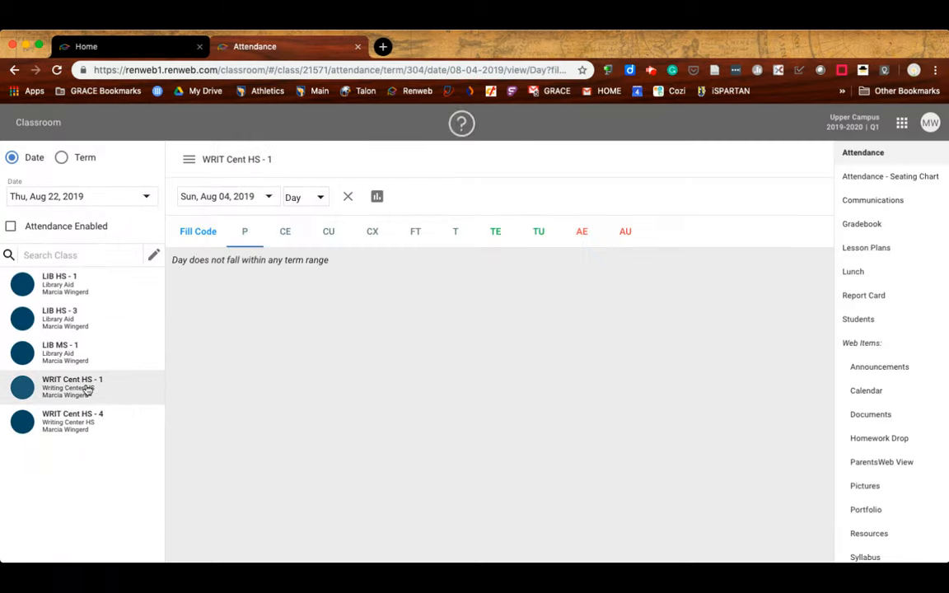
left_click(269, 197)
left_click(307, 334)
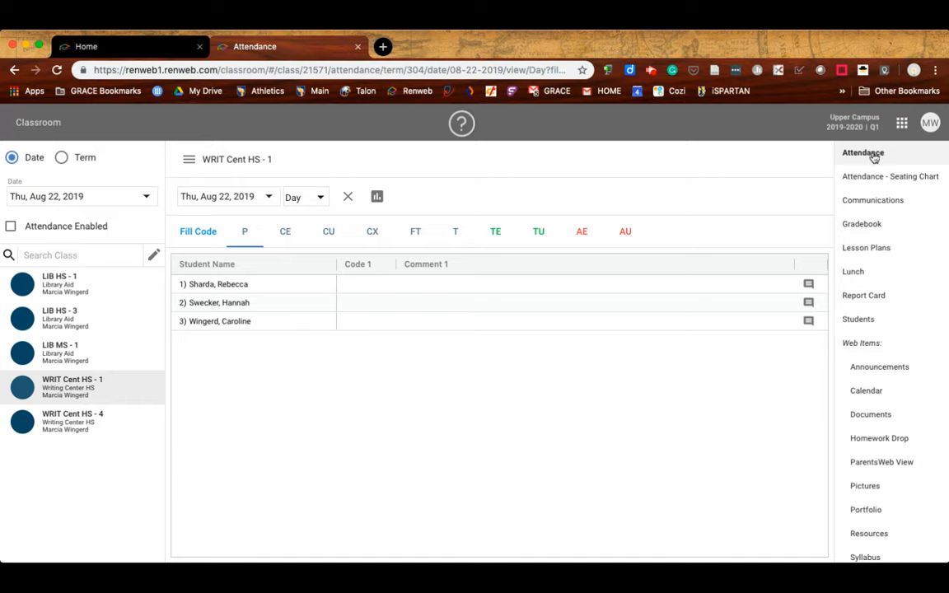
Step: Open the class gradebook and review its available assignment categories and additional gradebook actions
left_click(866, 225)
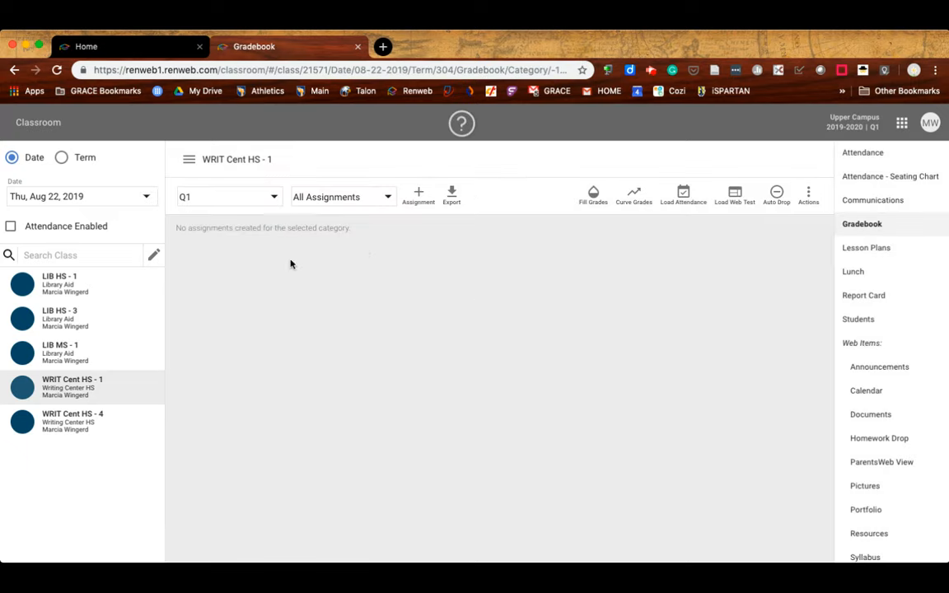
left_click(385, 199)
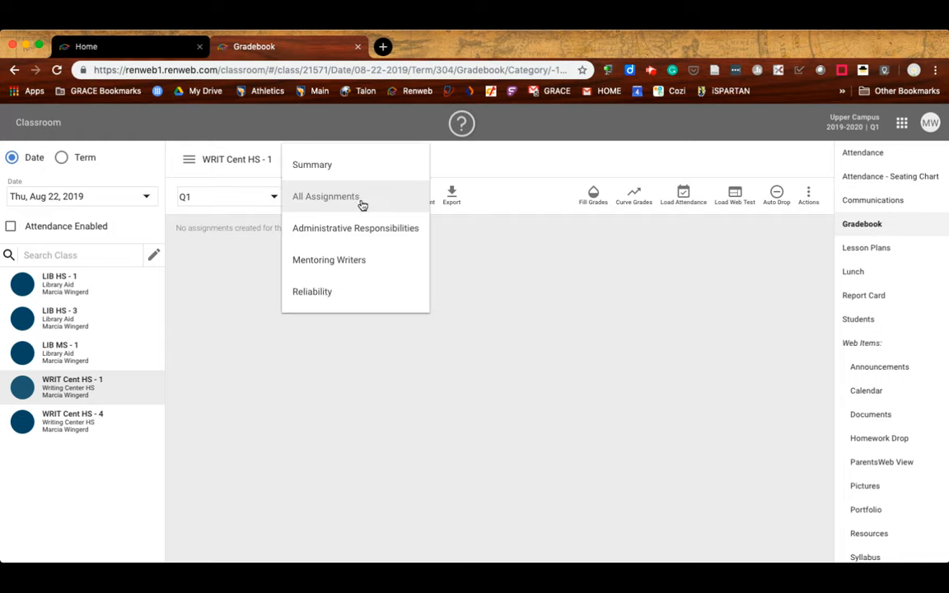
left_click(363, 204)
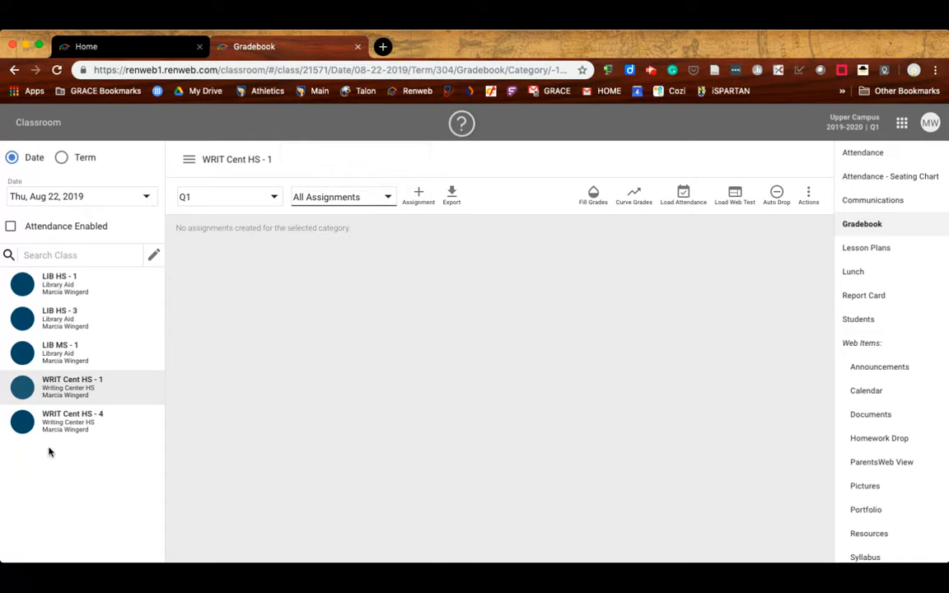
left_click(389, 198)
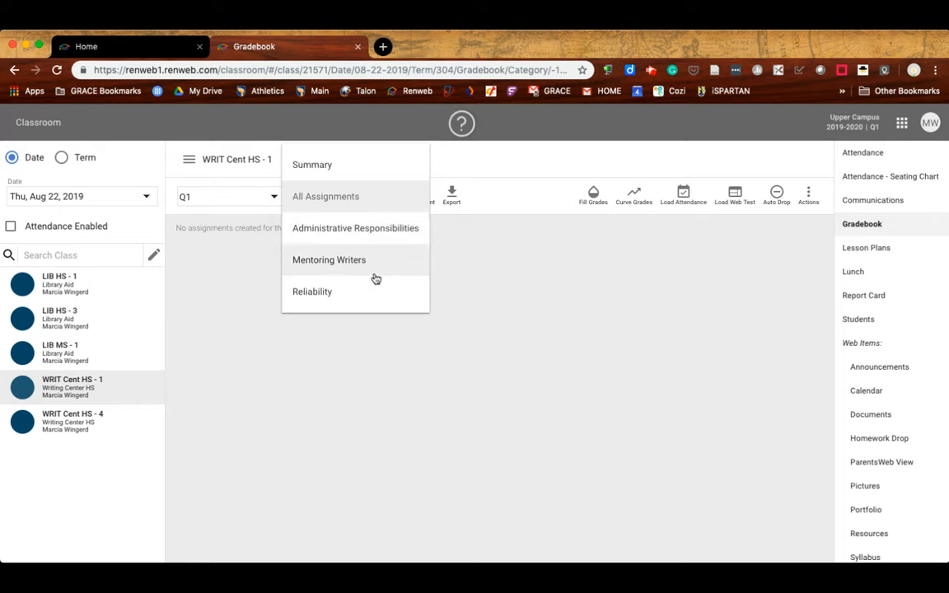
left_click(471, 288)
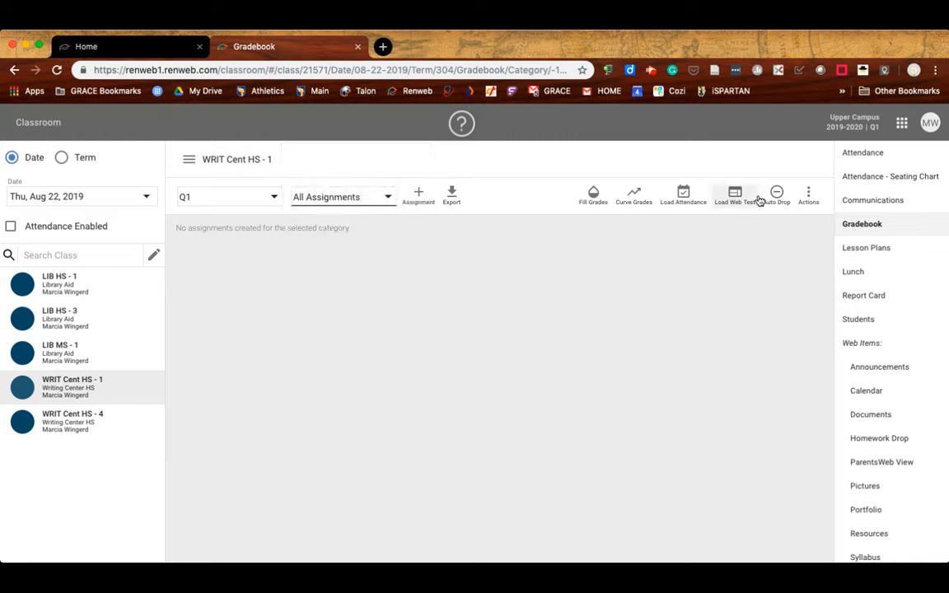
left_click(810, 195)
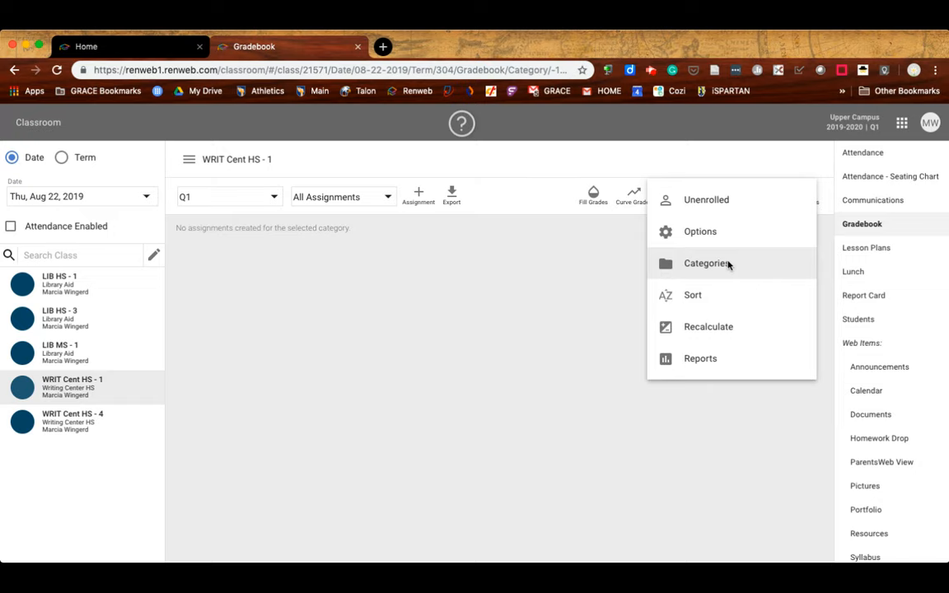
left_click(503, 296)
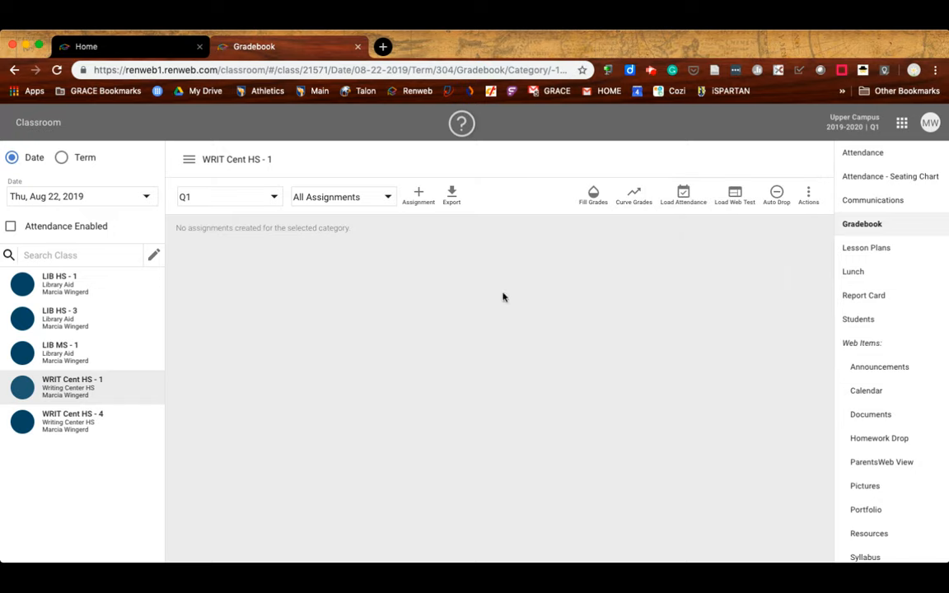
Step: Filter the gradebook to Mentoring Writers and start a new assignment in that category
left_click(387, 198)
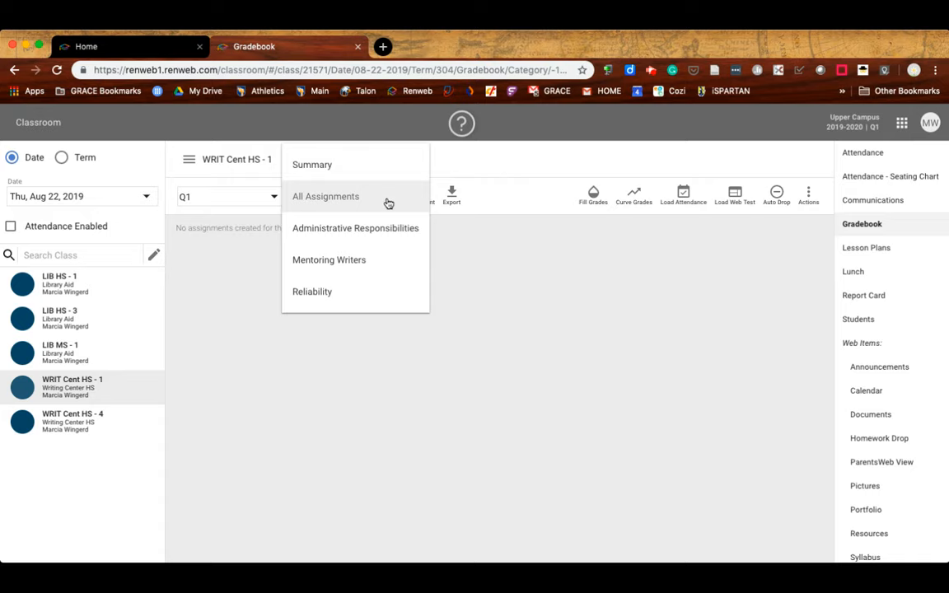
left_click(383, 262)
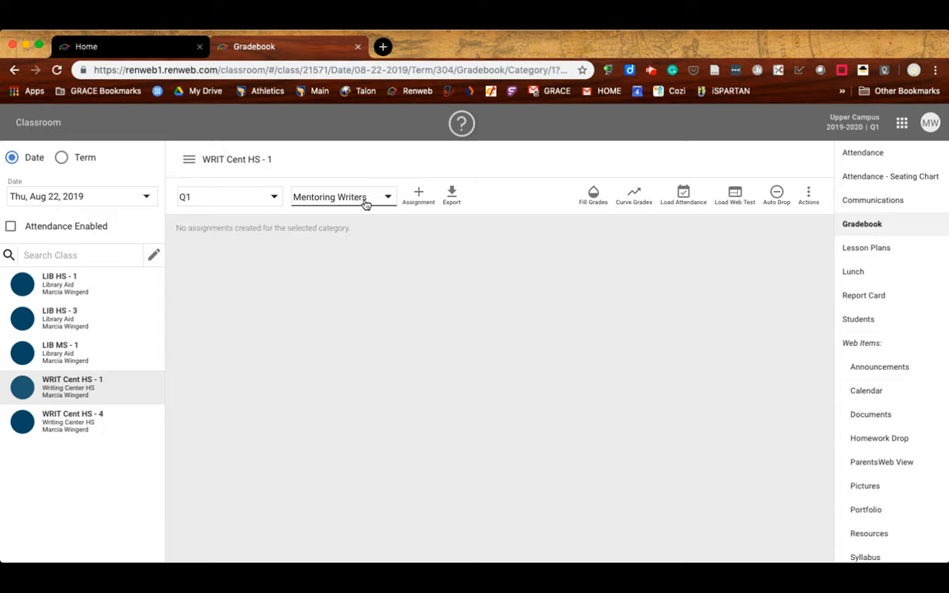
left_click(418, 196)
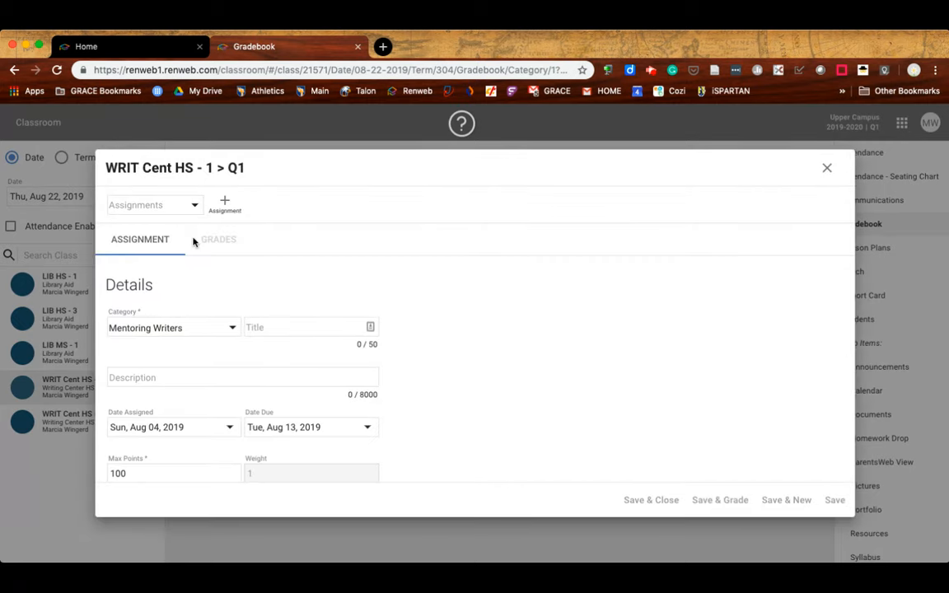
left_click(233, 332)
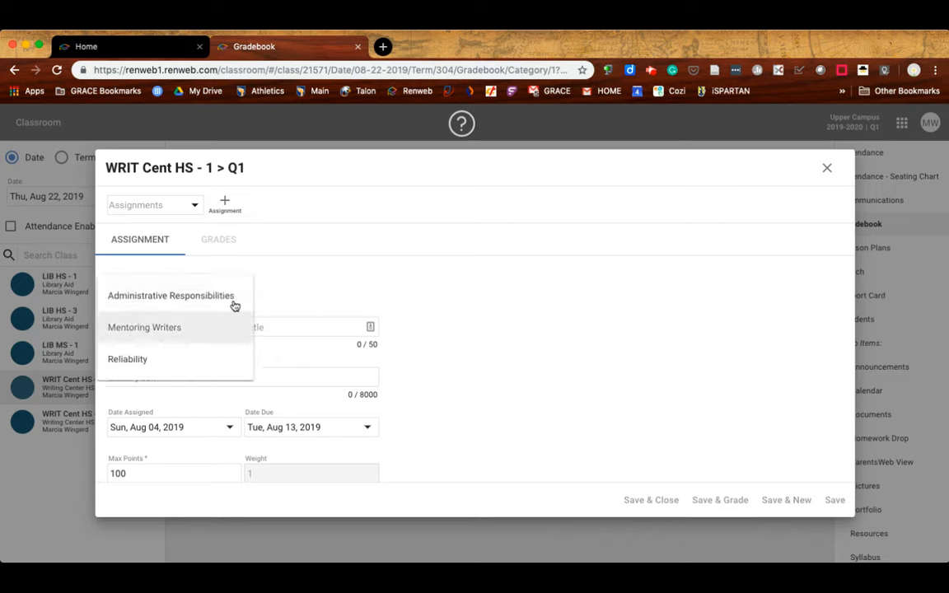
left_click(222, 332)
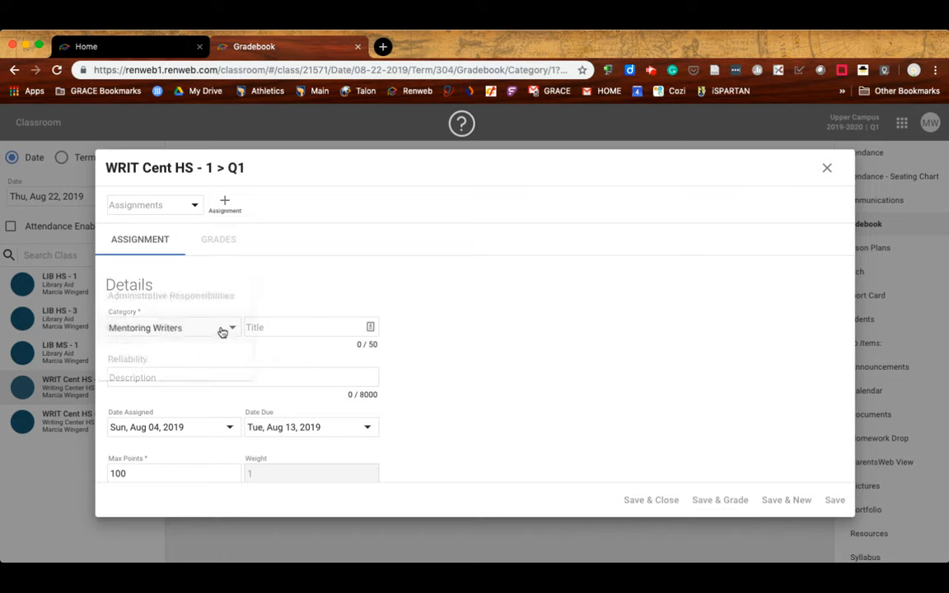
Step: Title the assignment "Week 1 mentoring" and describe it as "helping student writers during week 1"
left_click(265, 325)
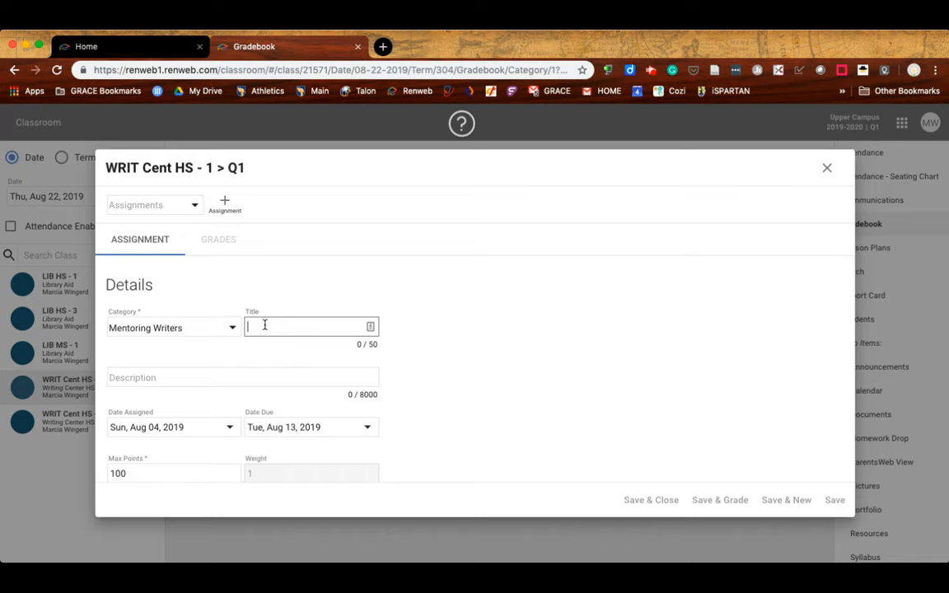
type("Wee")
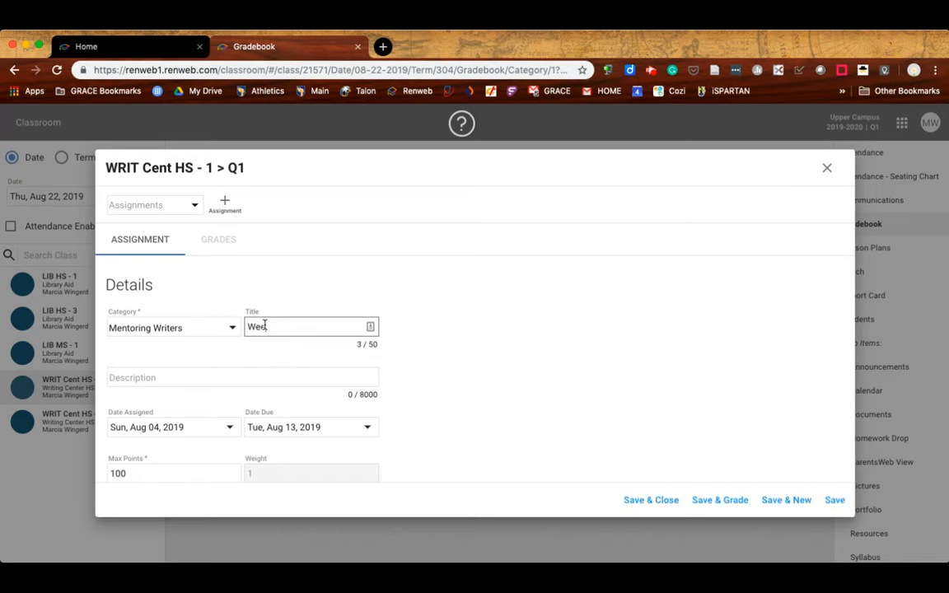
type("k 1 mentoring")
left_click(211, 378)
type("m")
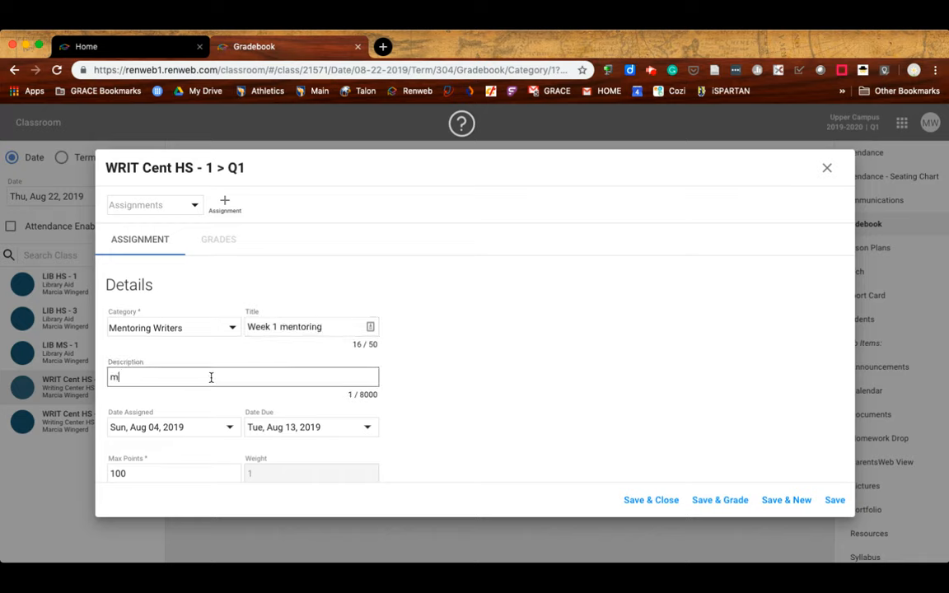
key("BackSpace")
type("helping student writers")
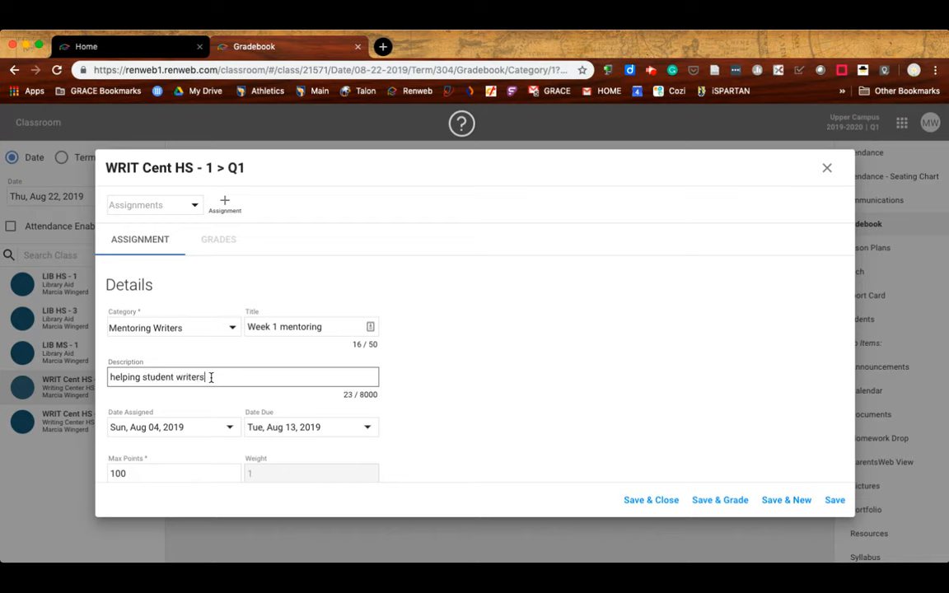
type(" during week 1")
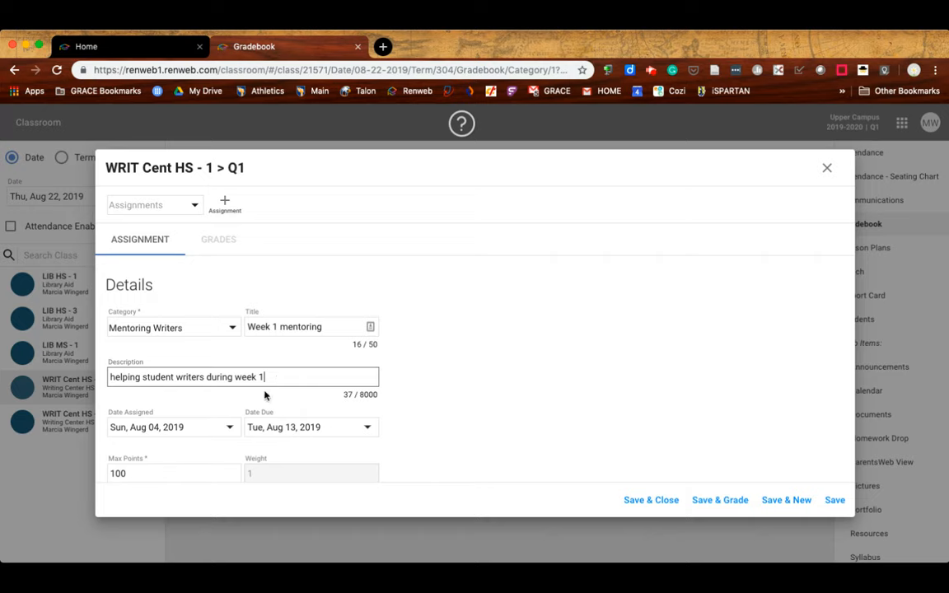
Step: Set the assignment's due date to August 22, 2019 and save the assignment
left_click(367, 432)
scroll(375, 422, "down", 1)
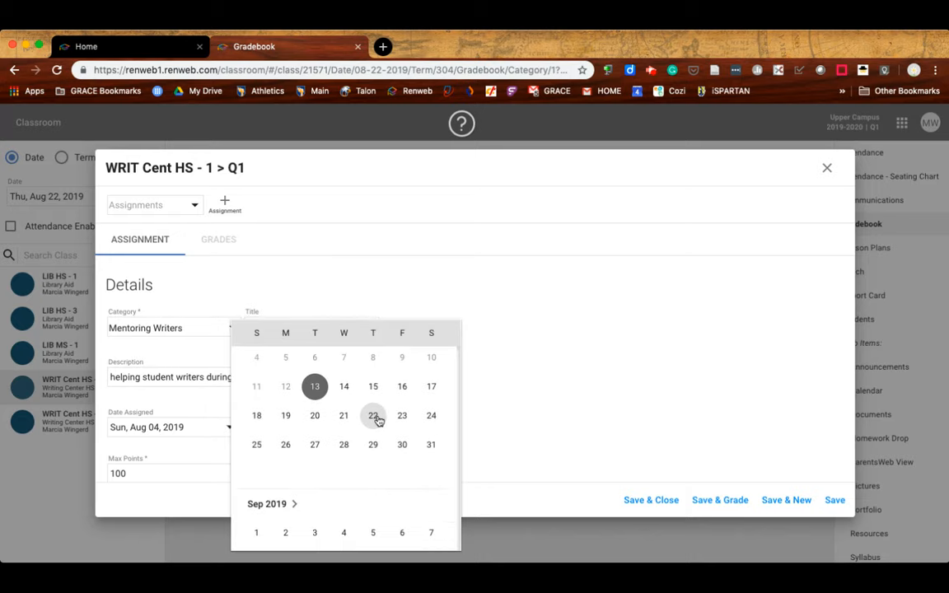
left_click(375, 418)
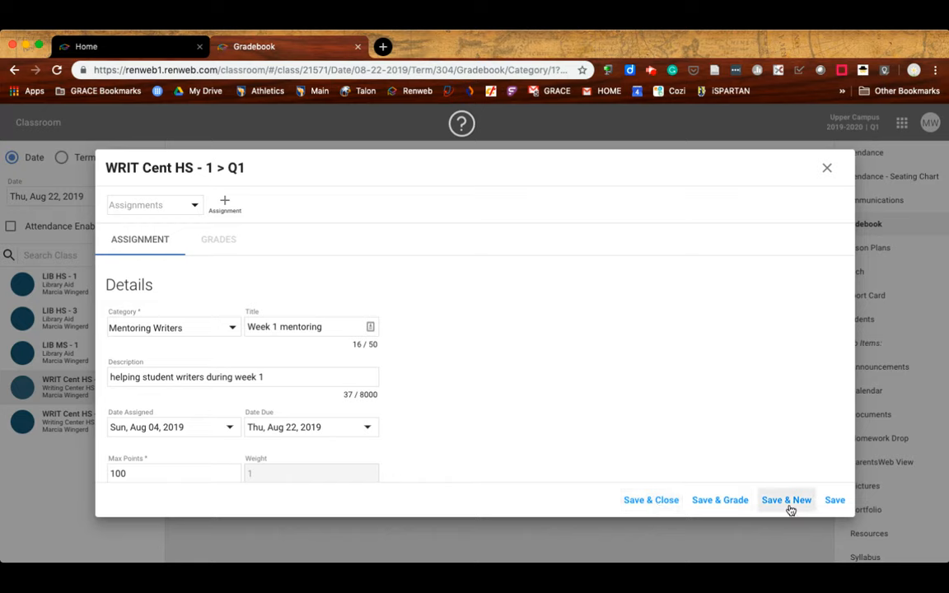
left_click(833, 500)
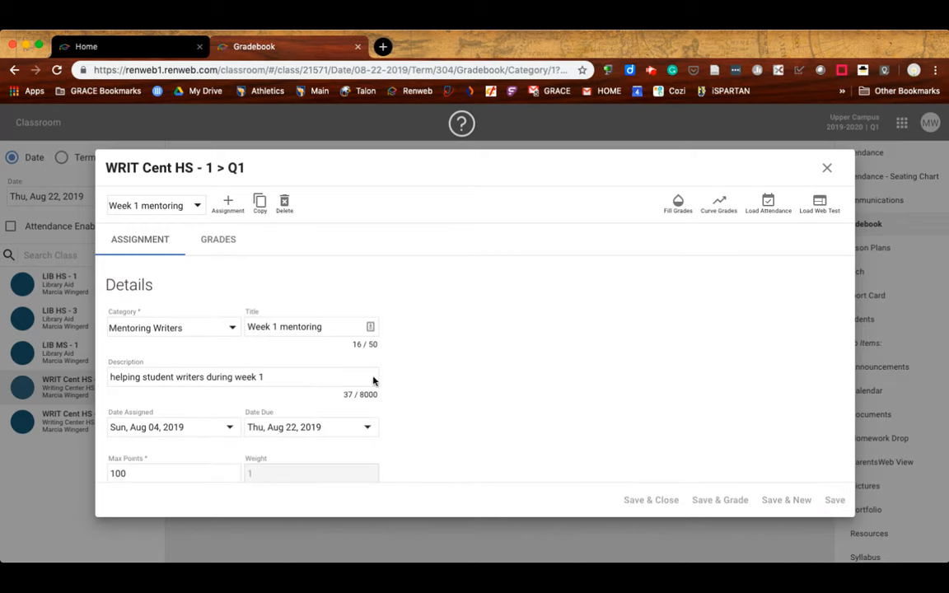
Step: Enter a grade of 100 for each of the three students on the Week 1 mentoring assignment
left_click(219, 243)
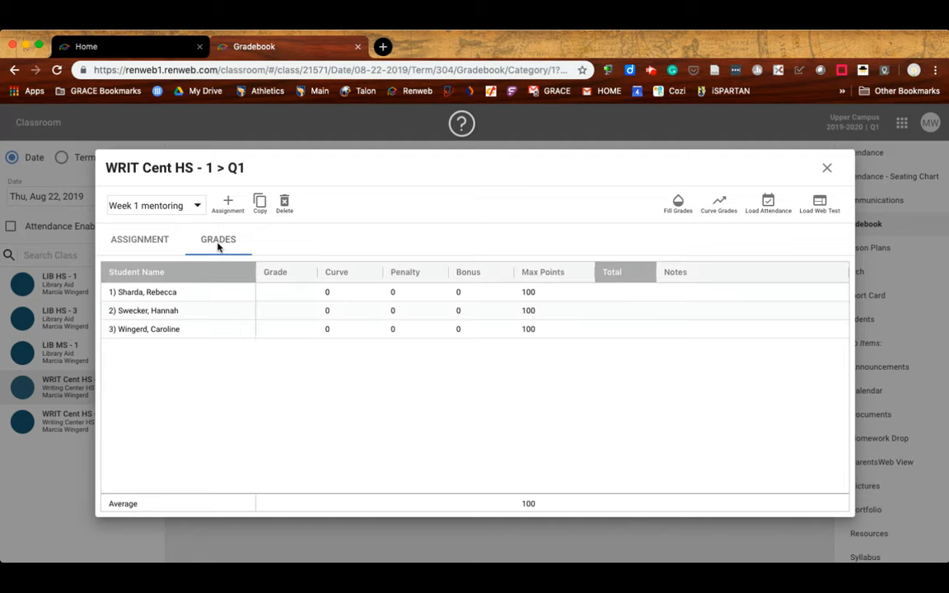
left_click(278, 297)
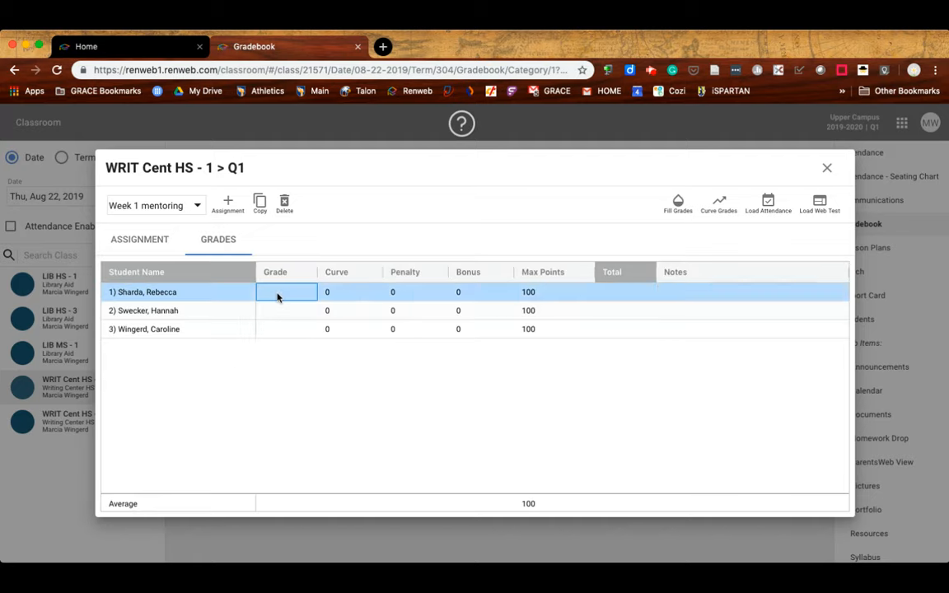
type("100")
key("Return")
type("100")
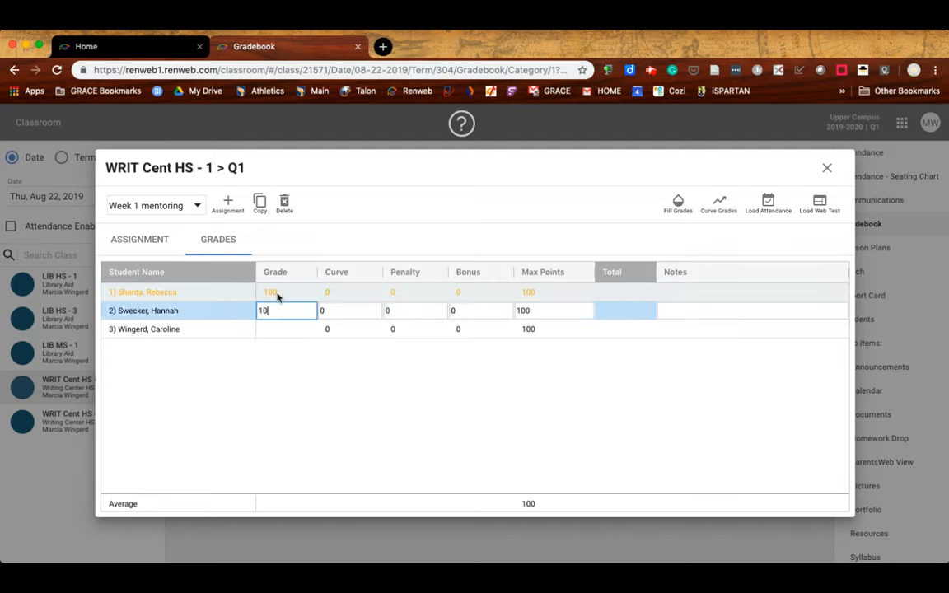
key("Return")
type("100")
key("Return")
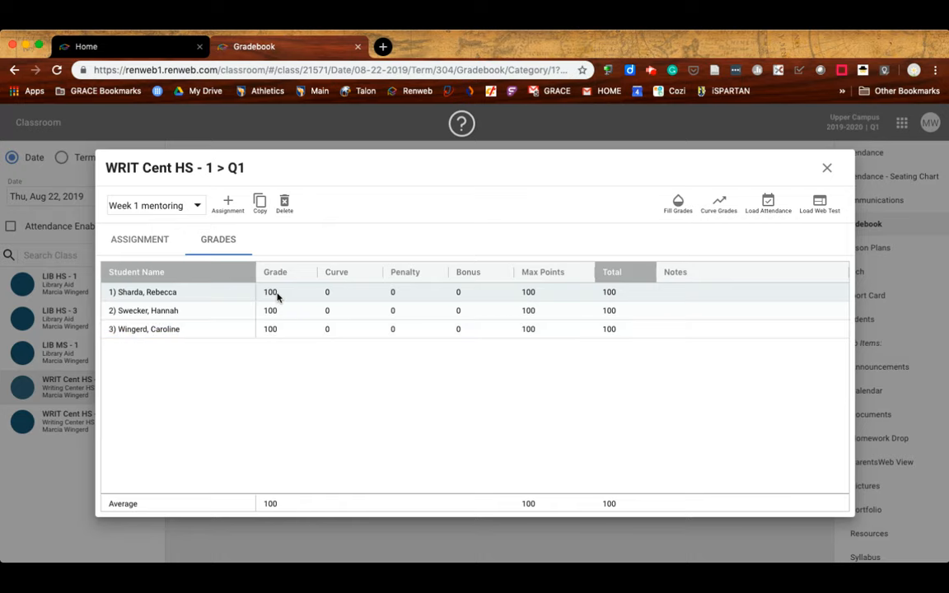
Step: Apply a 15-point penalty to the third student's grade
left_click(398, 329)
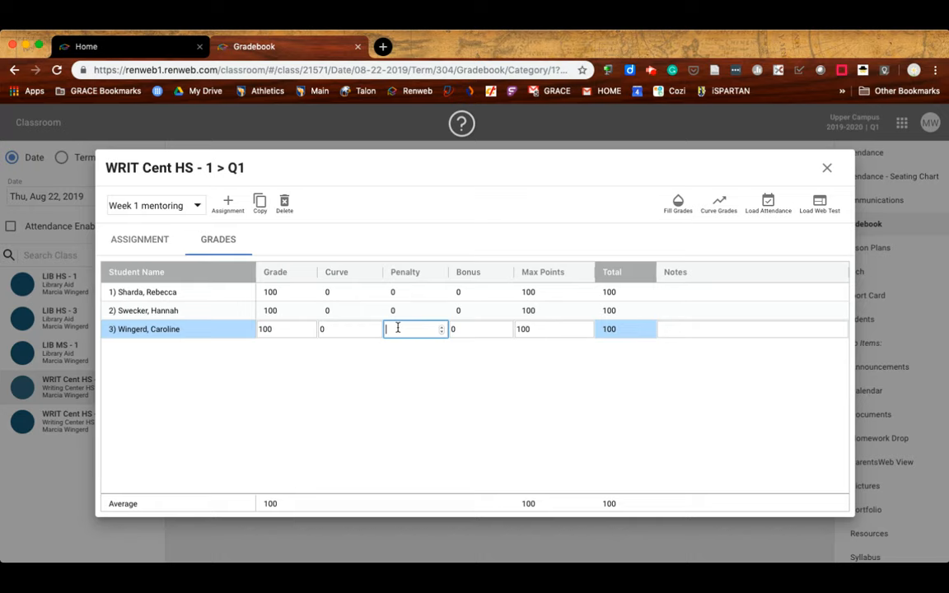
type("15")
key("Return")
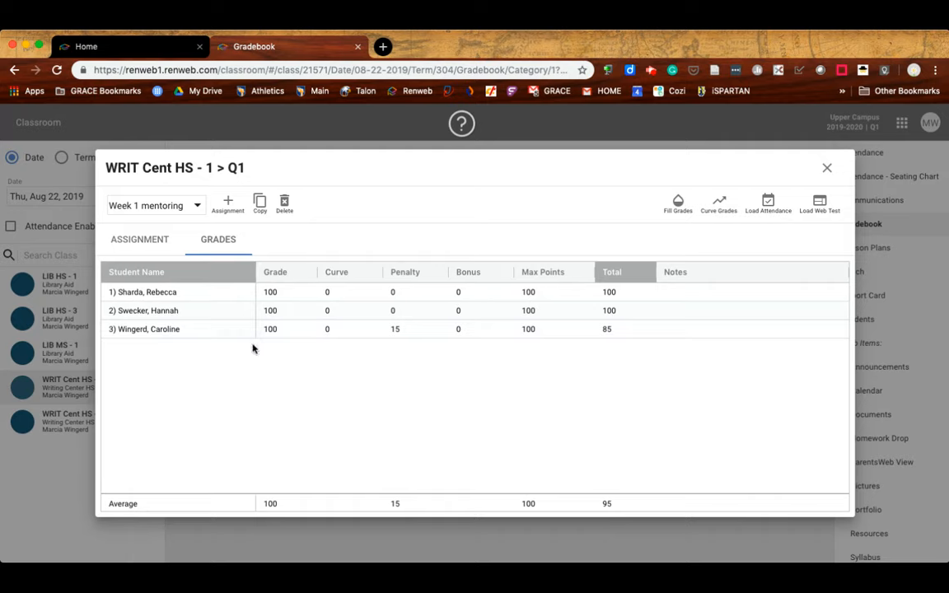
left_click(272, 295)
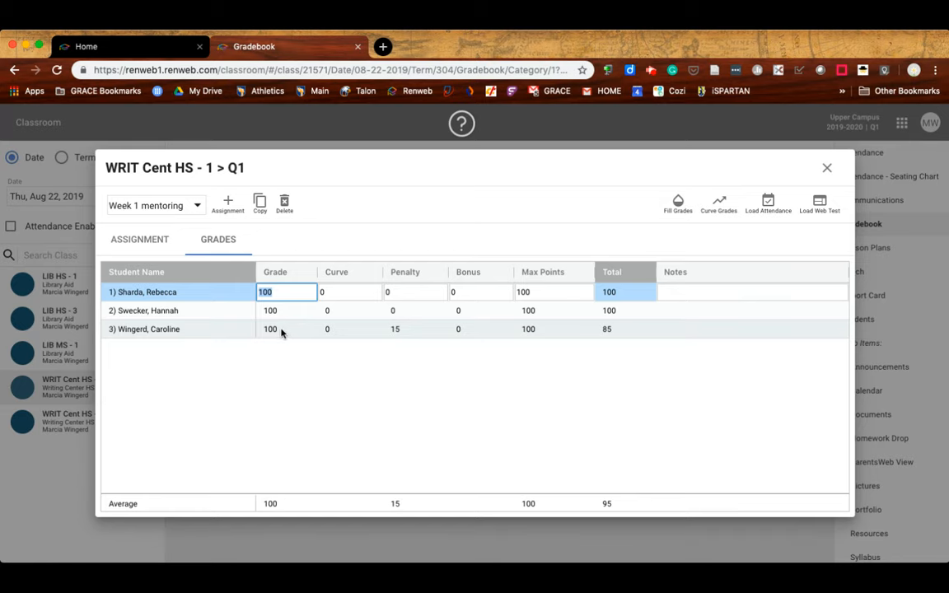
left_click(276, 330)
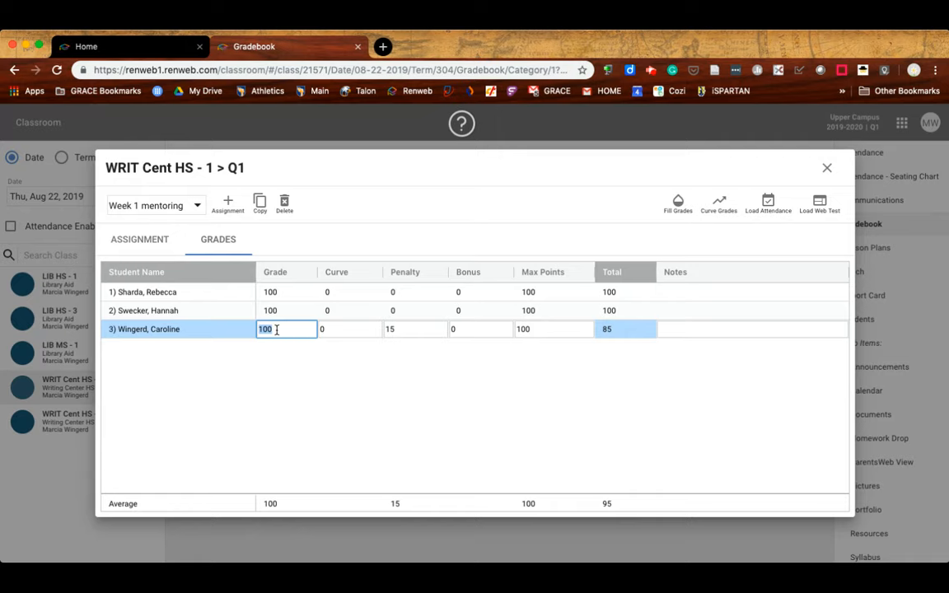
type("68")
left_click(284, 313)
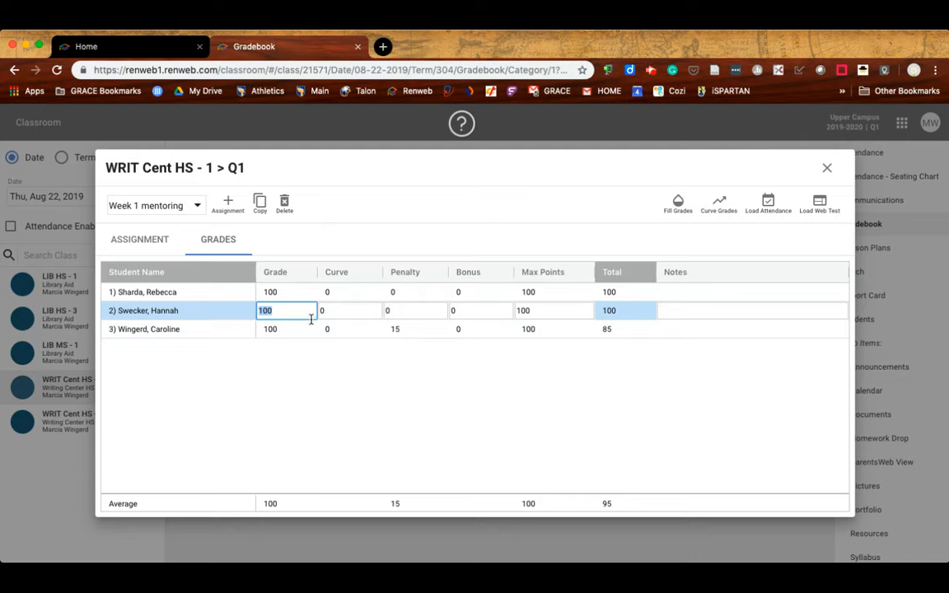
Step: Try entering the grade code M as the third student's grade on the Week 1 mentoring assignment
left_click(284, 328)
key("BackSpace")
type("M")
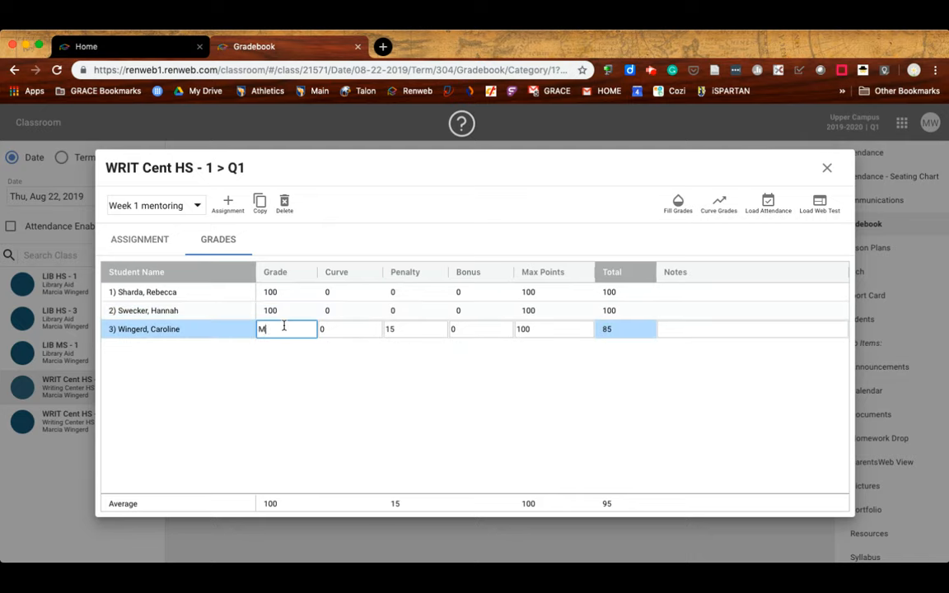
key("Return")
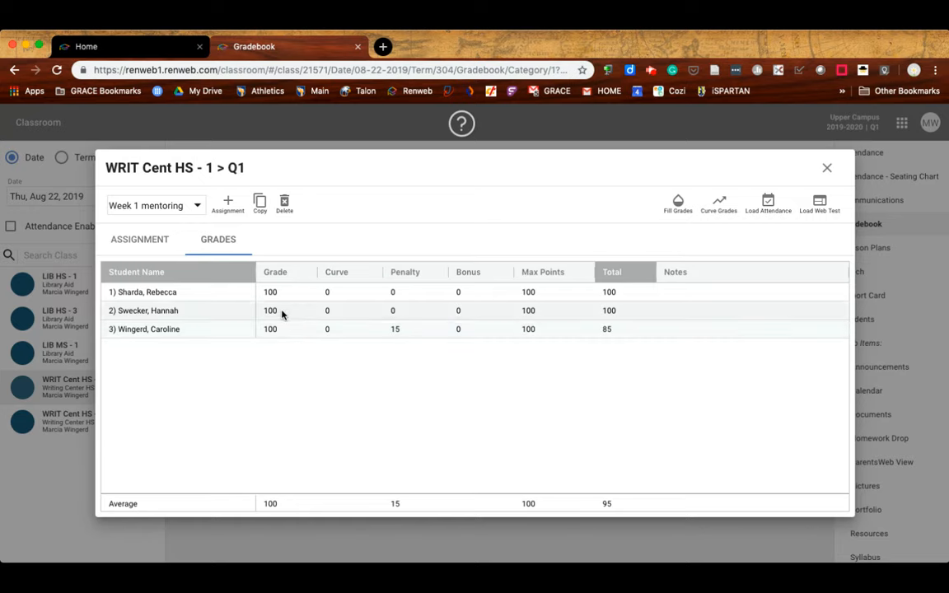
Step: Close the Week 1 mentoring grades and display the Q1 gradebook's Summary view
left_click(829, 169)
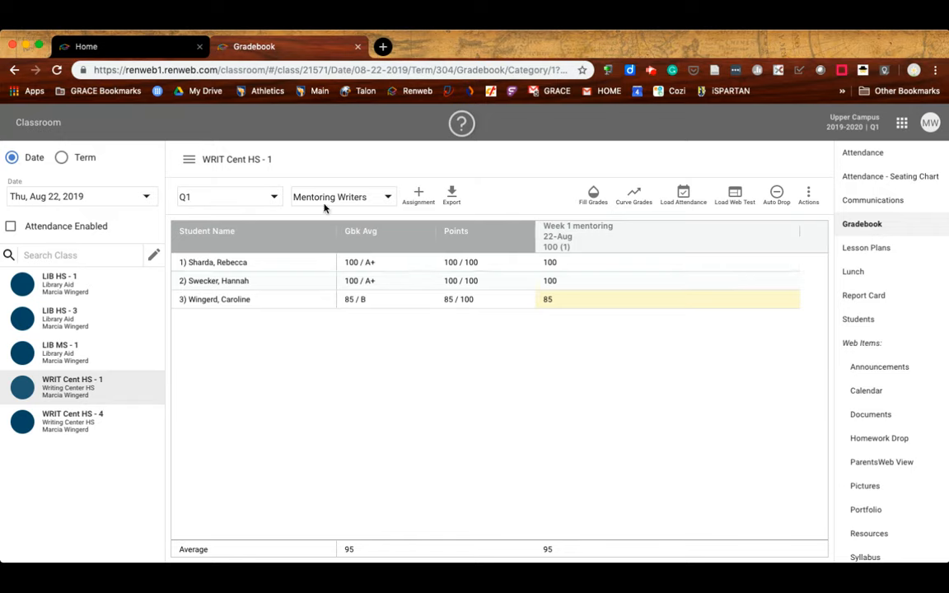
left_click(386, 197)
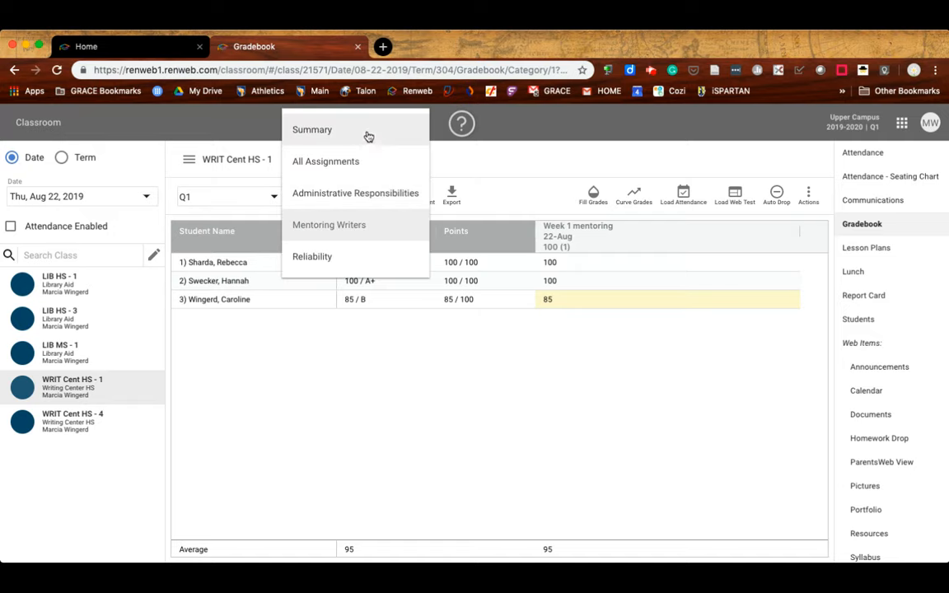
left_click(364, 133)
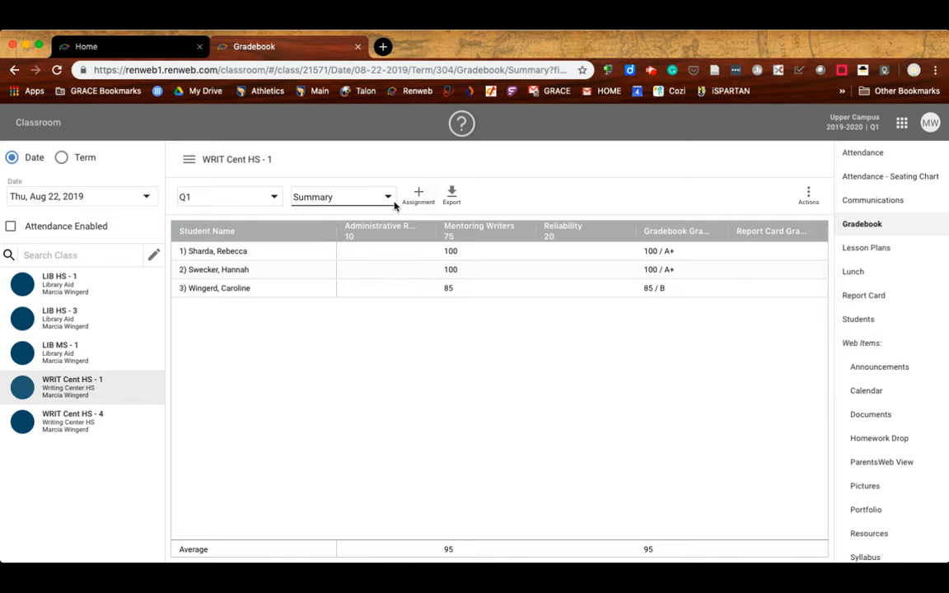
Step: View the Q1 grades under All Assignments and return to the Summary view
left_click(387, 202)
left_click(365, 231)
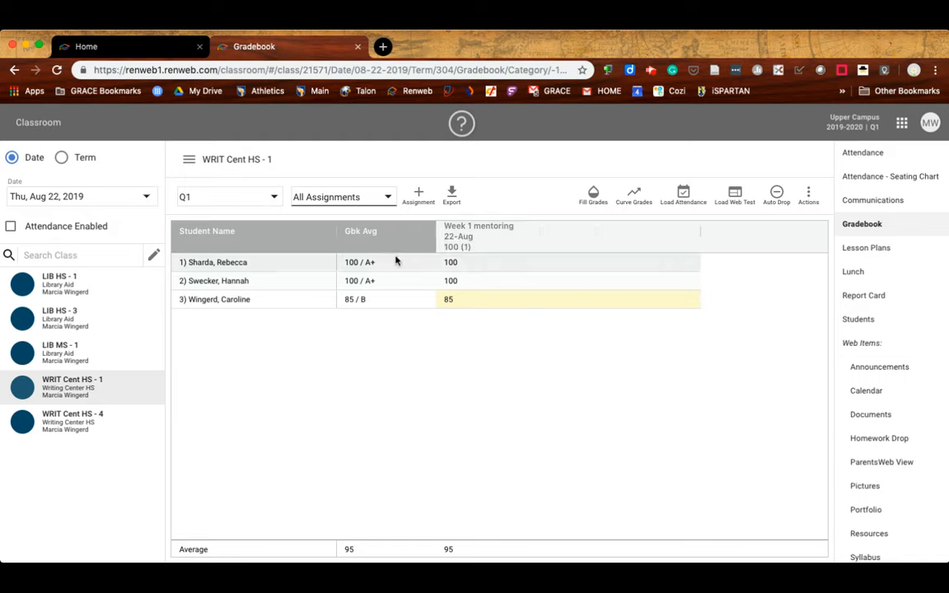
left_click(386, 197)
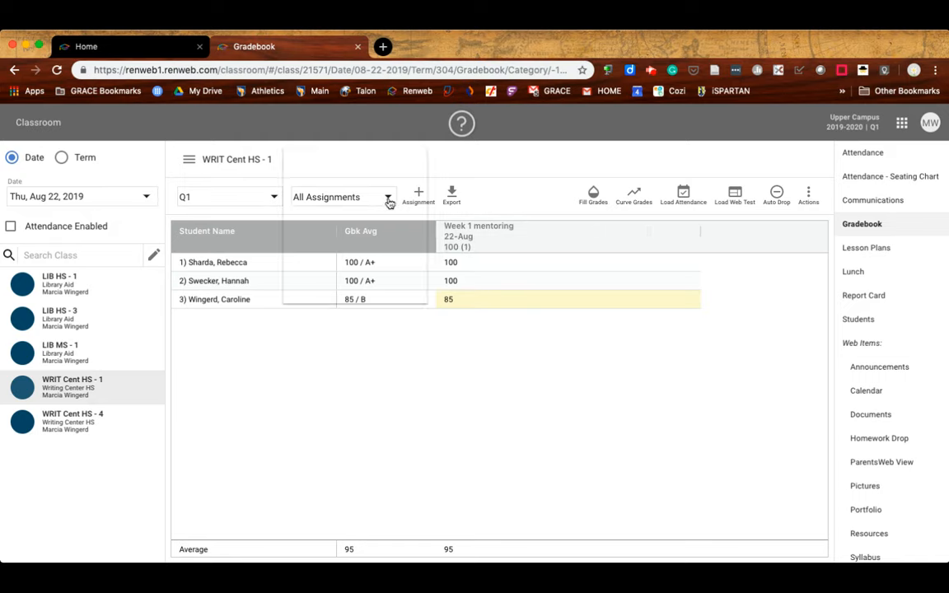
left_click(384, 177)
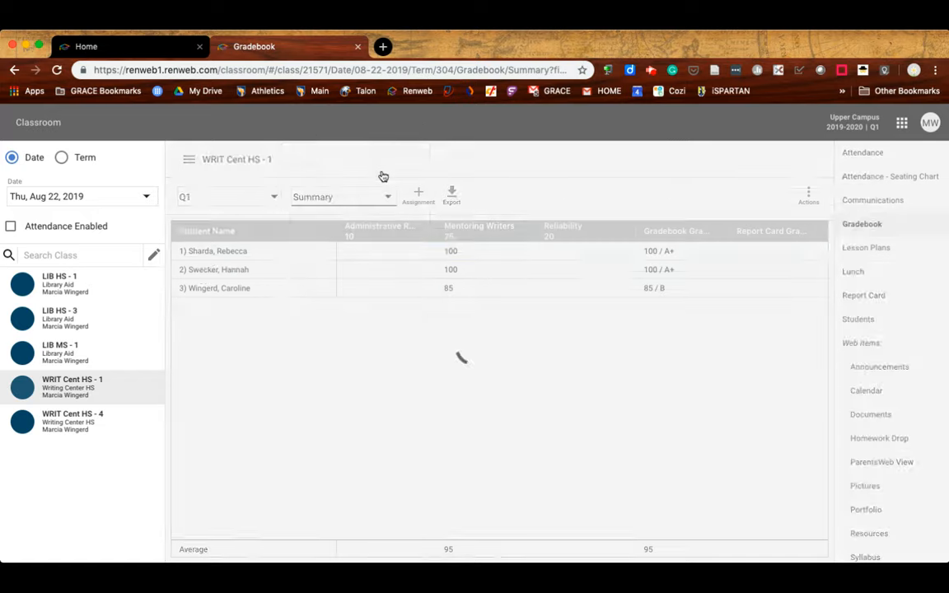